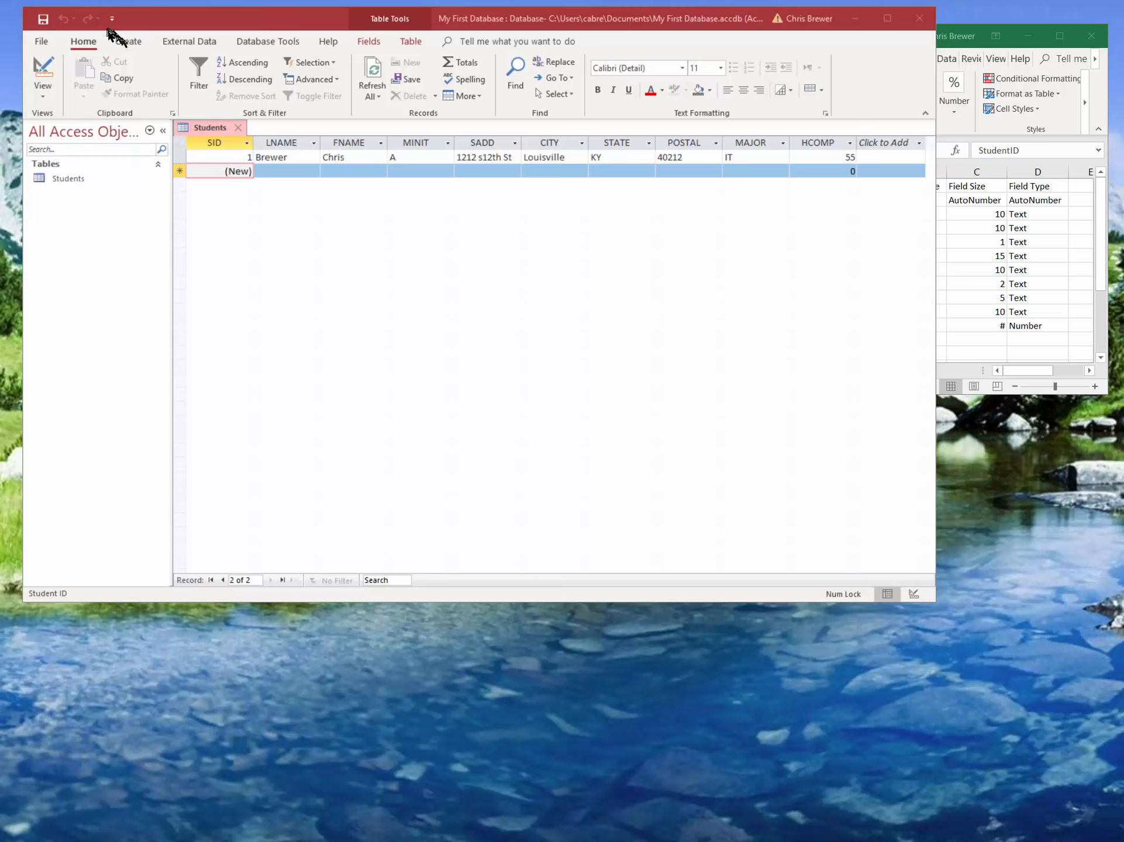
click(128, 43)
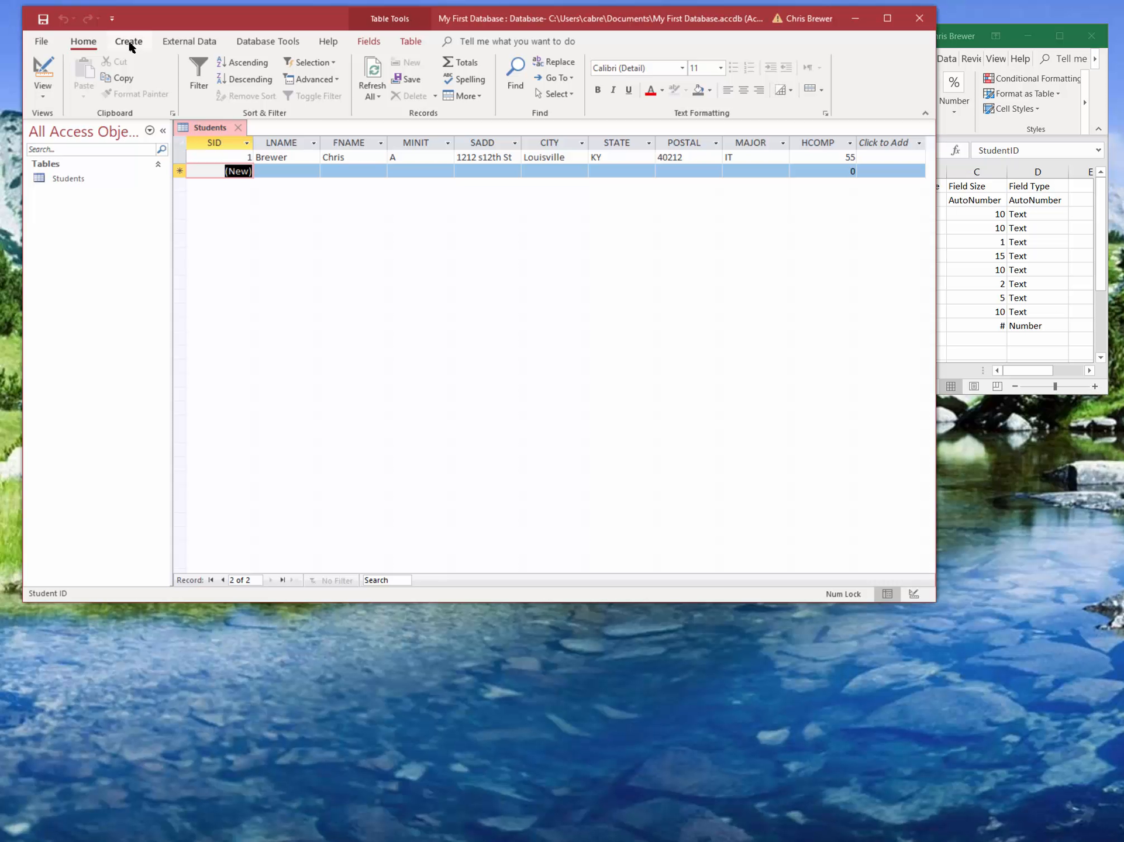
click(129, 44)
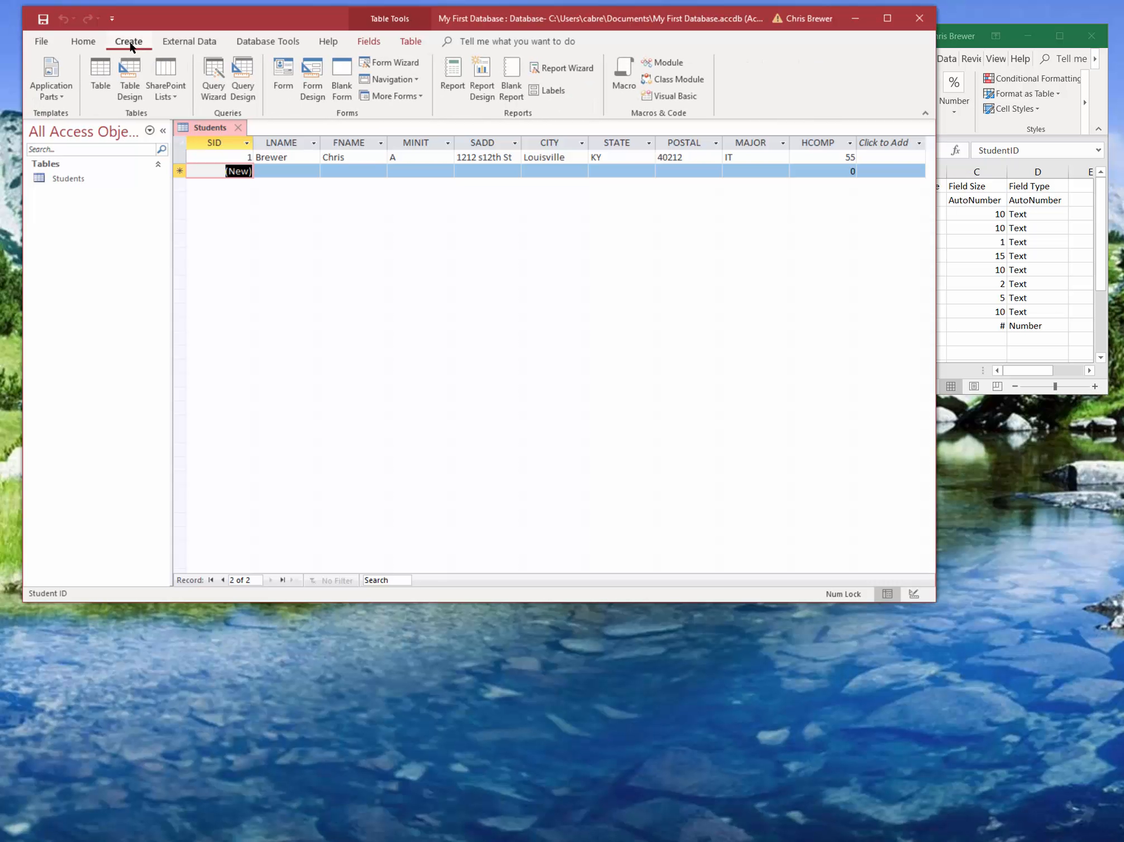
click(386, 65)
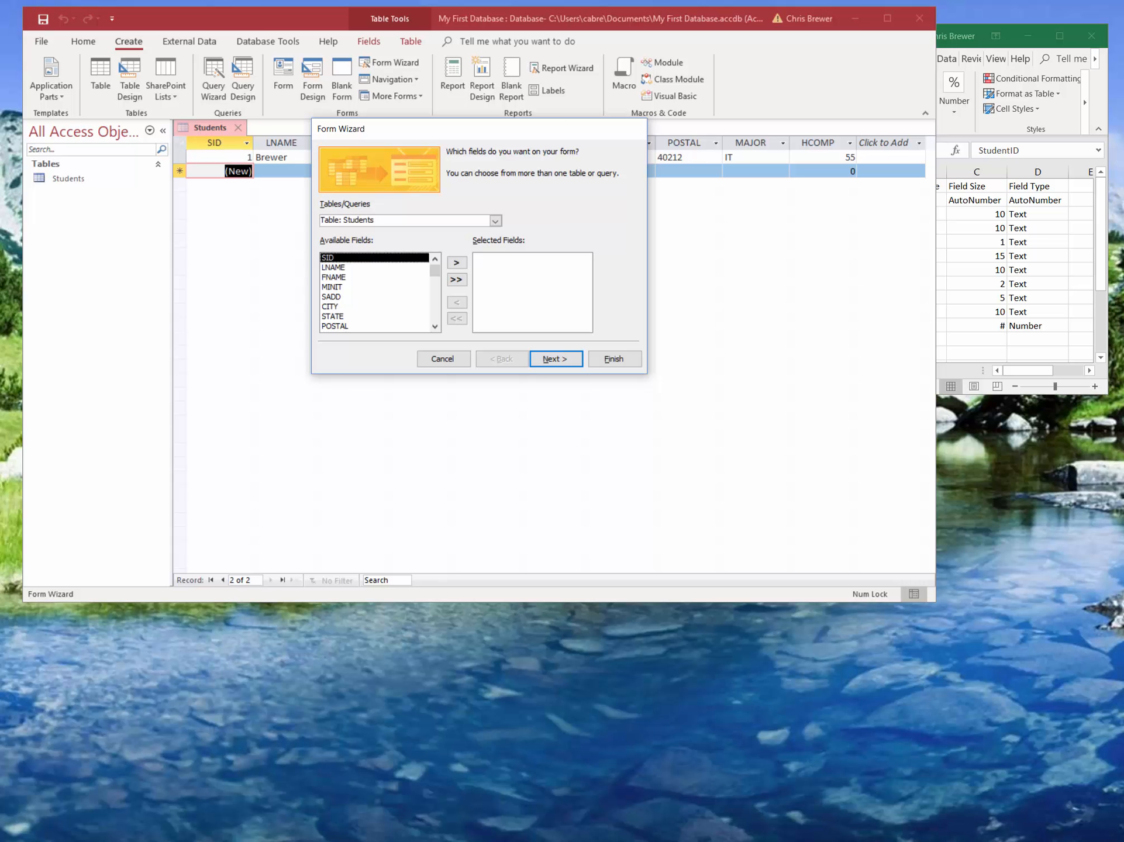
click(624, 359)
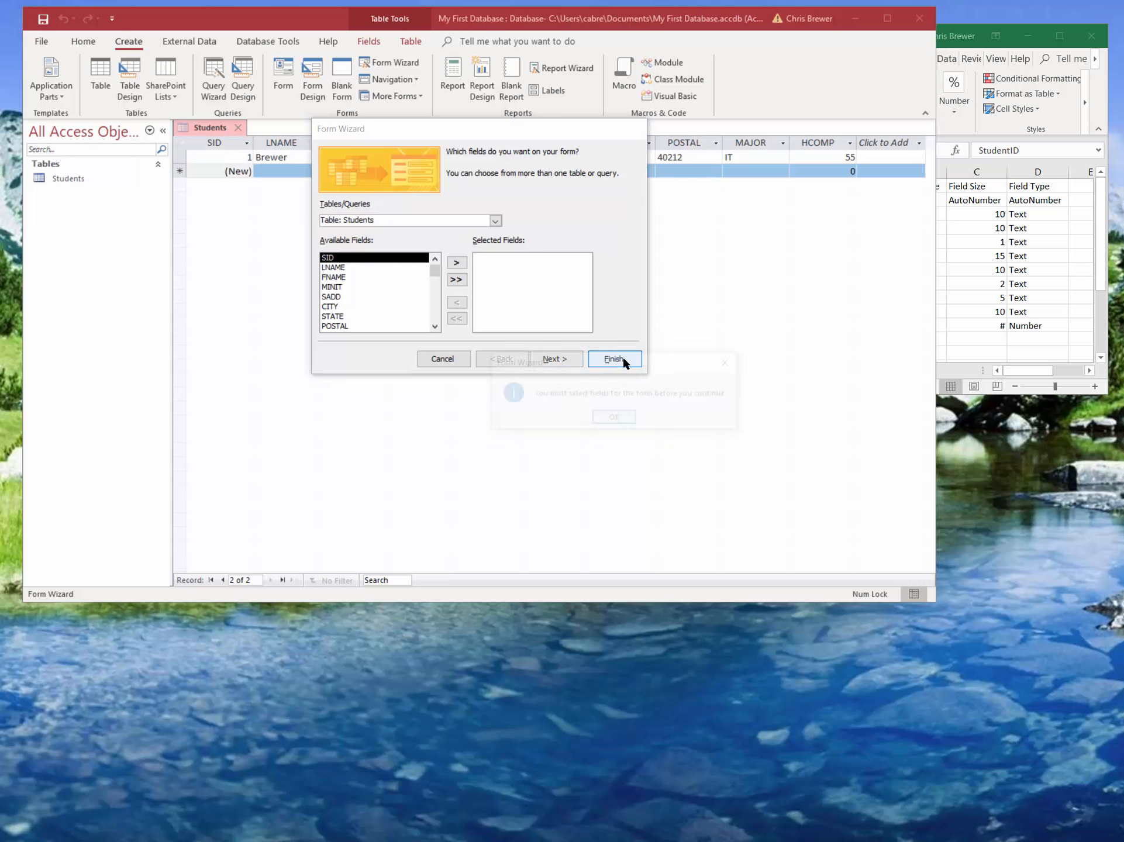
click(611, 421)
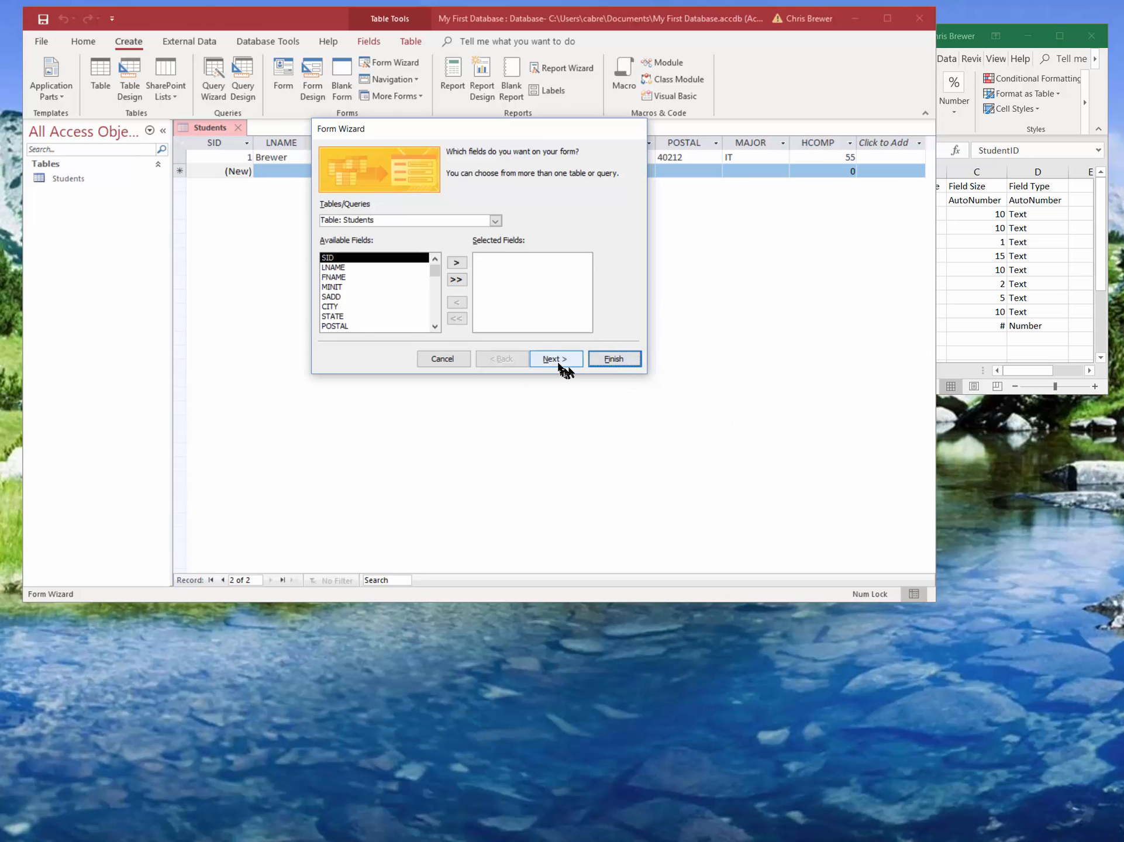
click(444, 359)
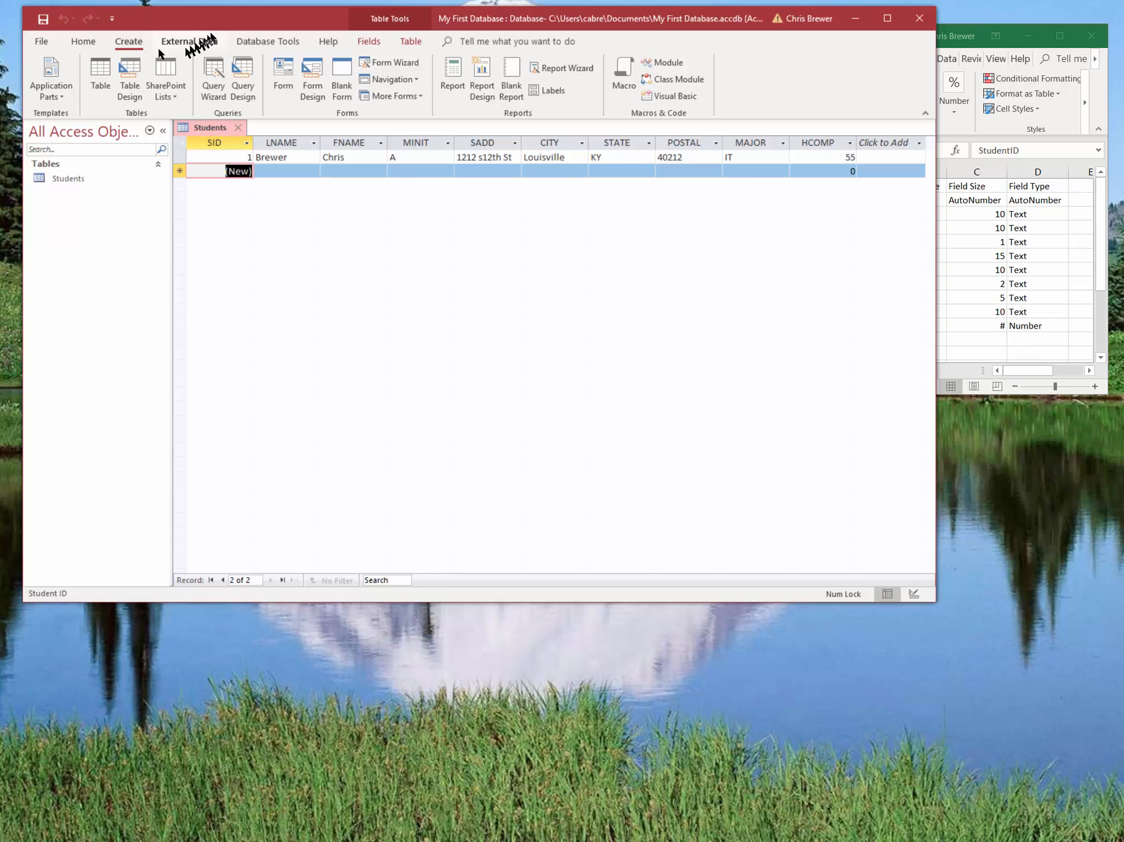
Start a Form Wizard form from the Students table, adding LNAME and FNAME first, followed by all remaining fields.
click(388, 63)
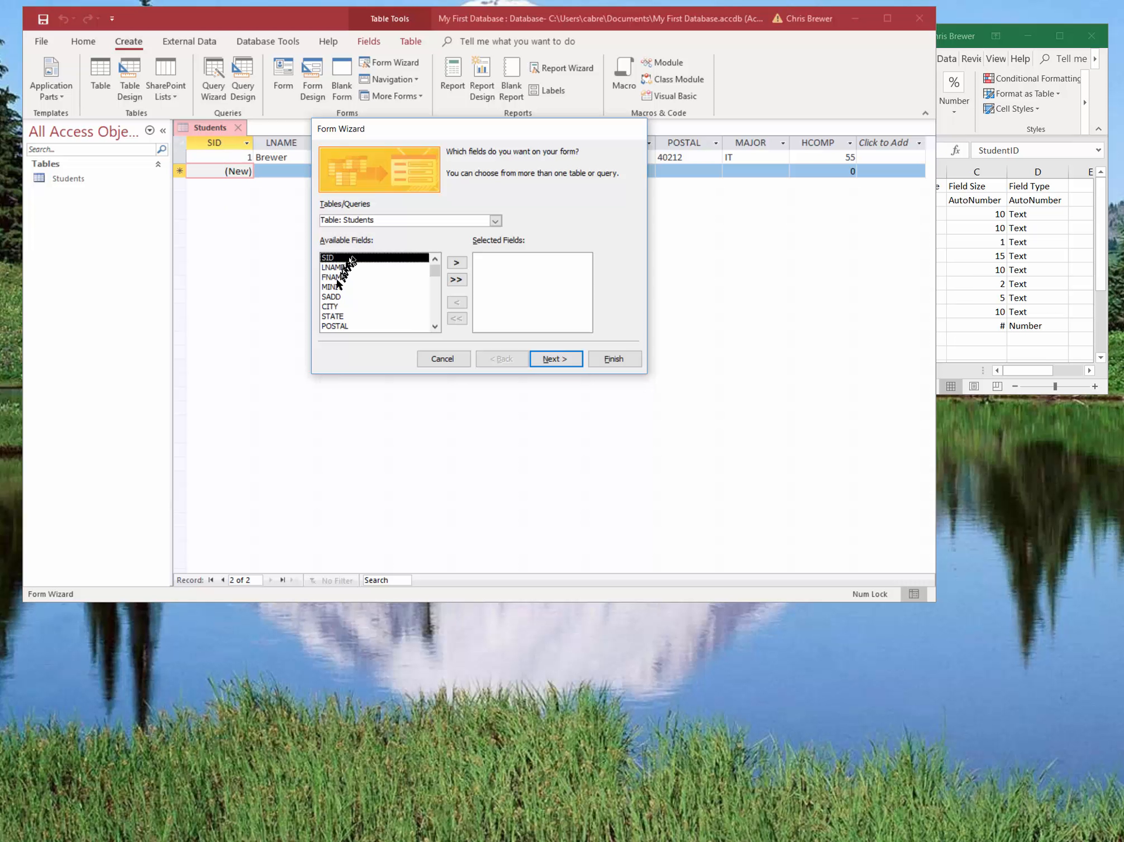
drag(434, 270, 388, 273)
click(350, 268)
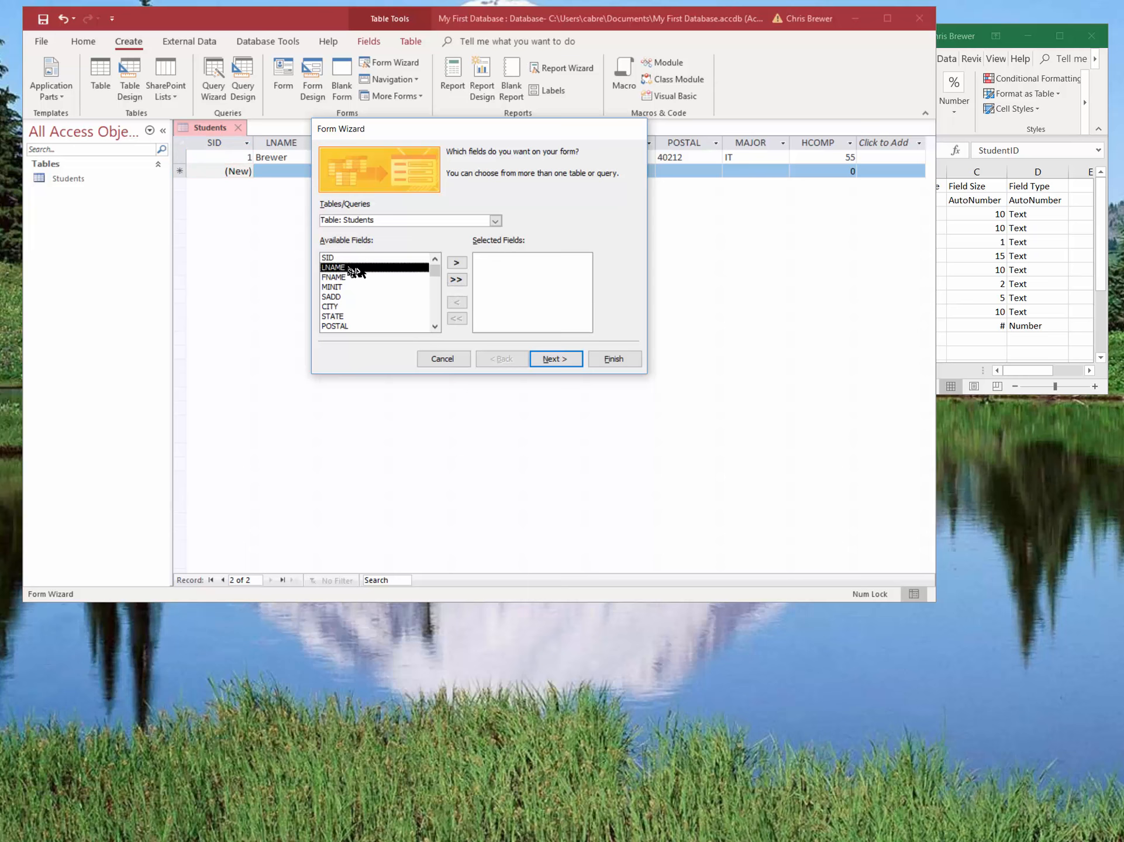
click(456, 263)
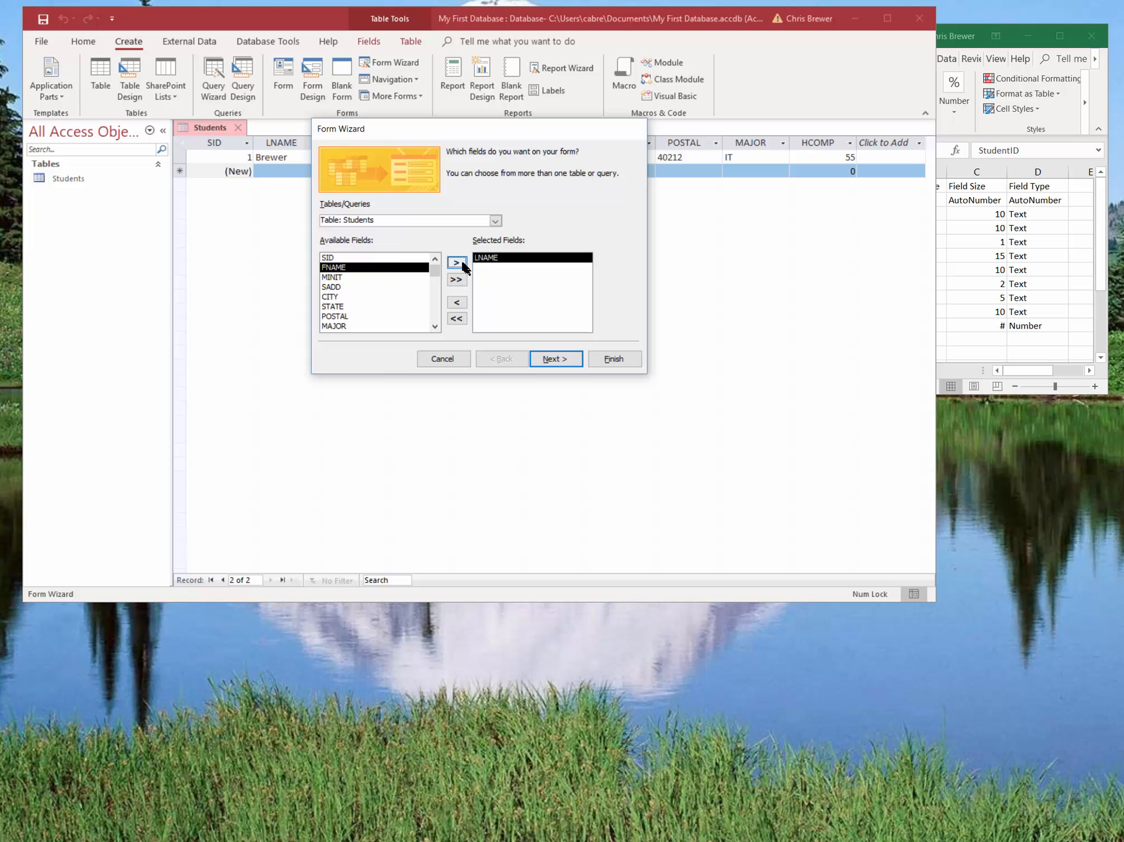
click(457, 262)
click(458, 280)
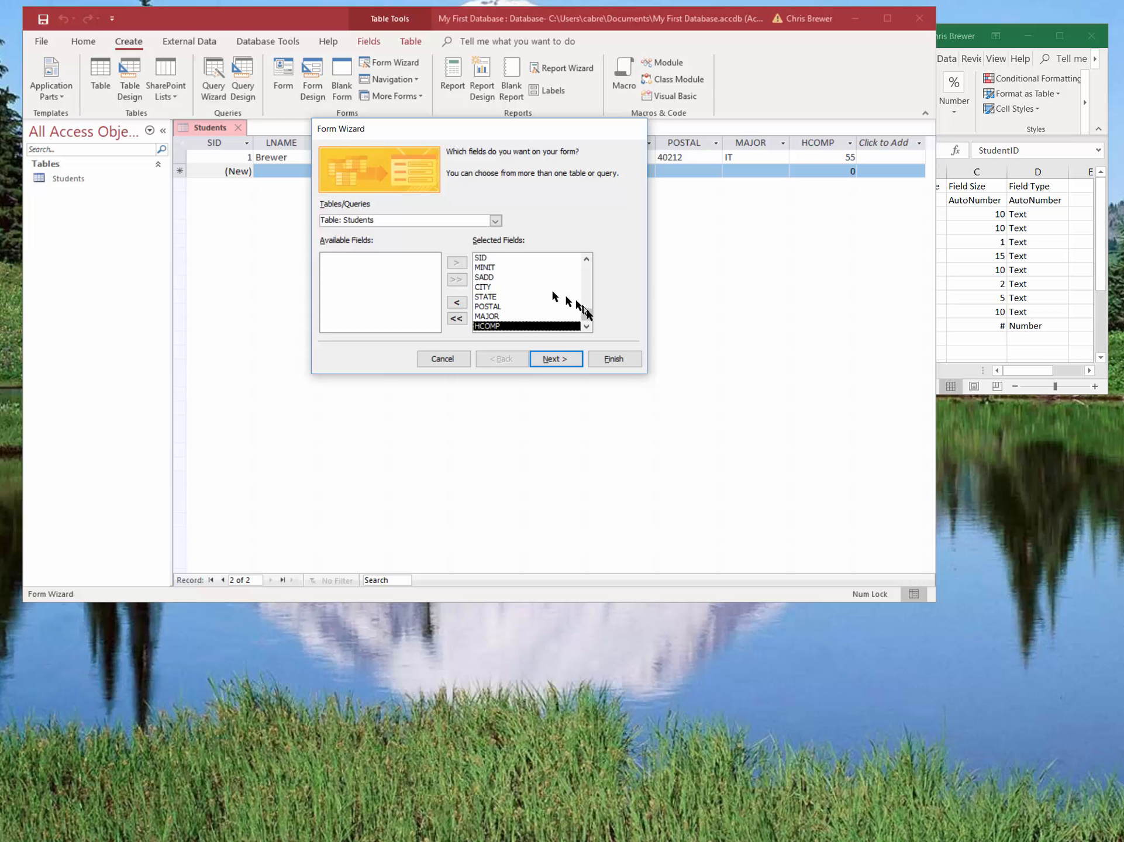
Remove the SID field from the form's selected fields.
drag(585, 314, 596, 272)
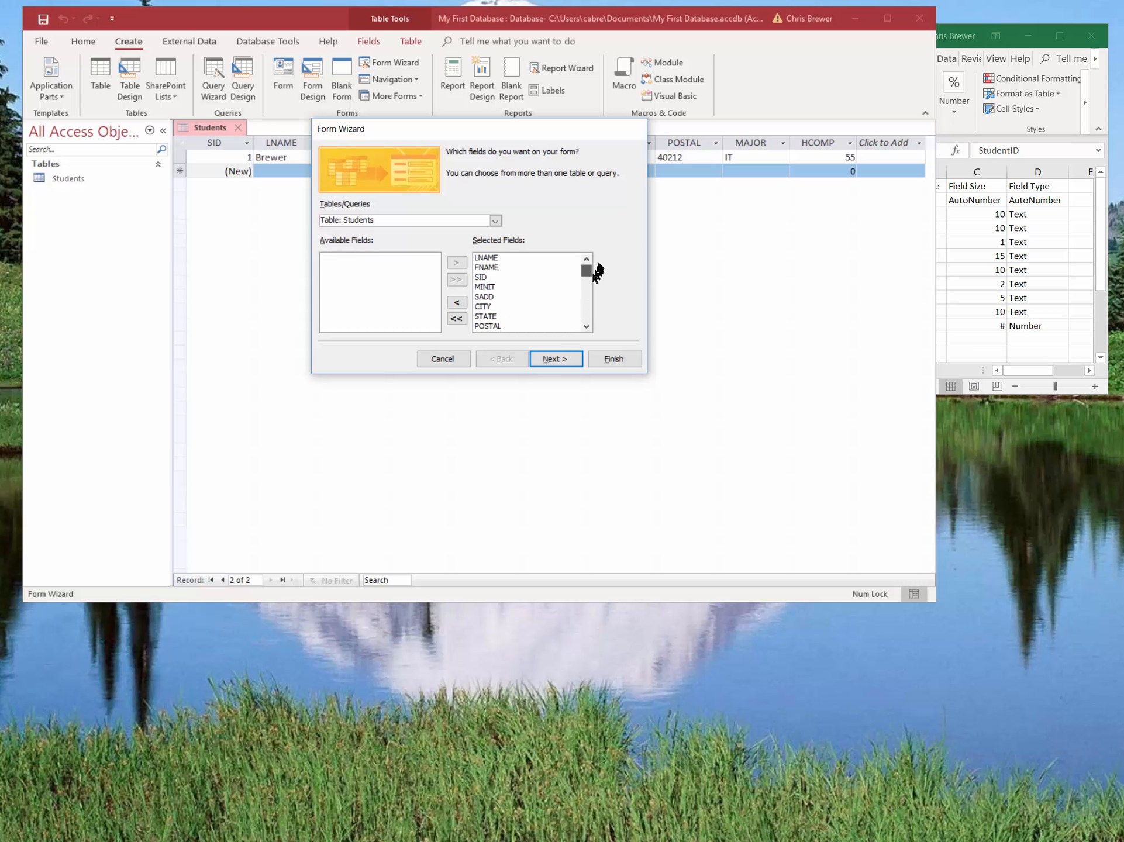
click(481, 278)
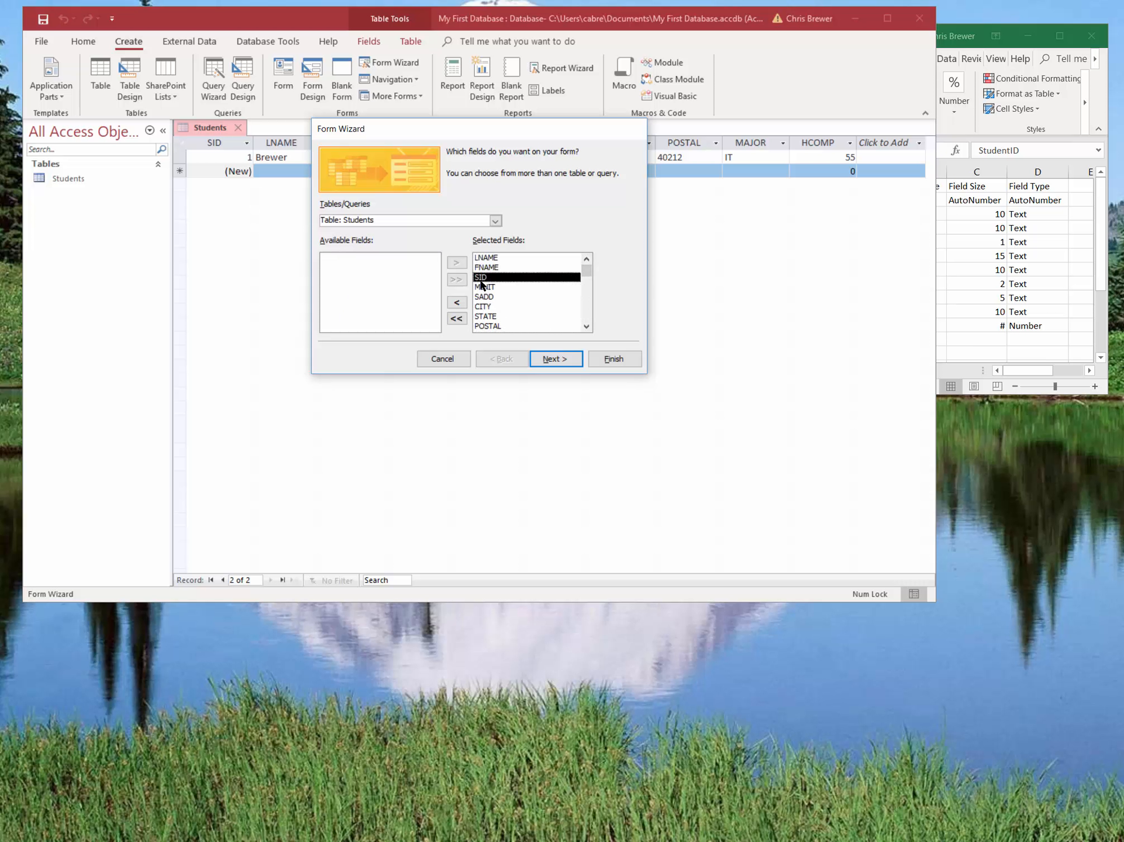
click(456, 302)
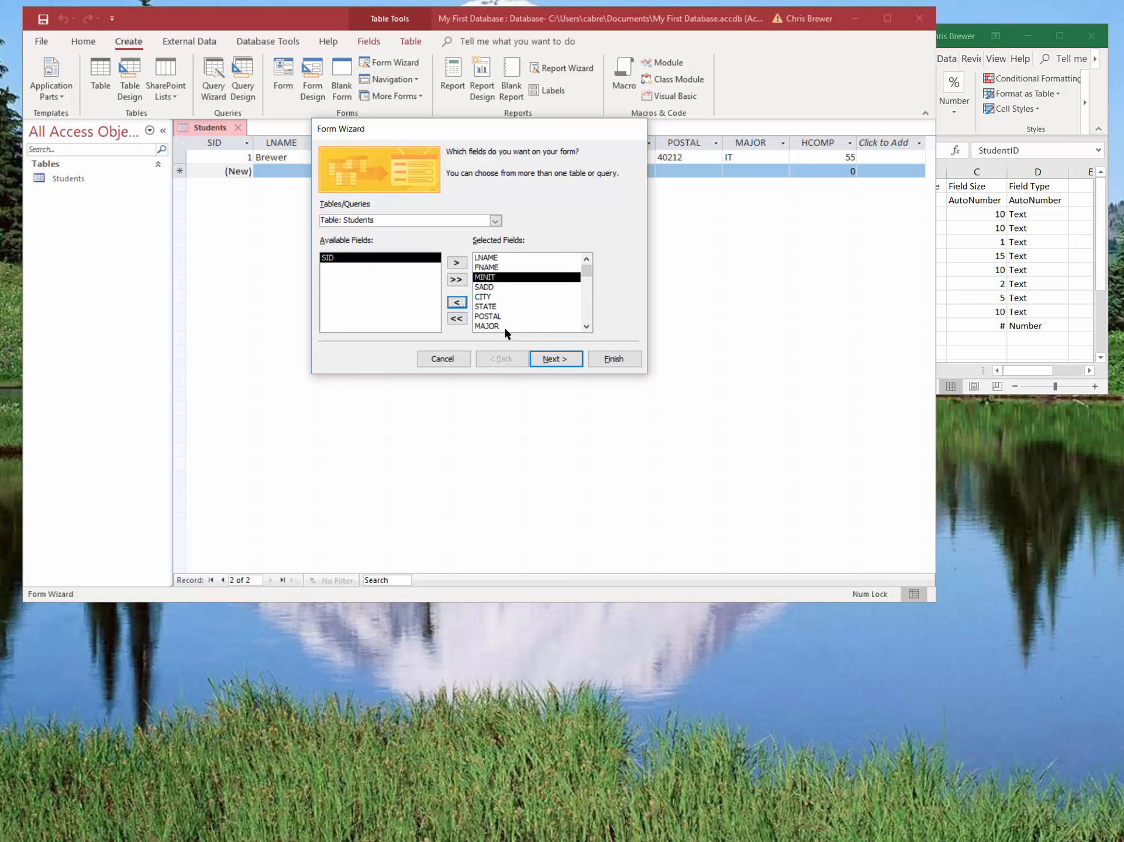
Keep the columnar layout, title the form "Students Form", and finish the wizard with the form opened for data entry.
click(544, 361)
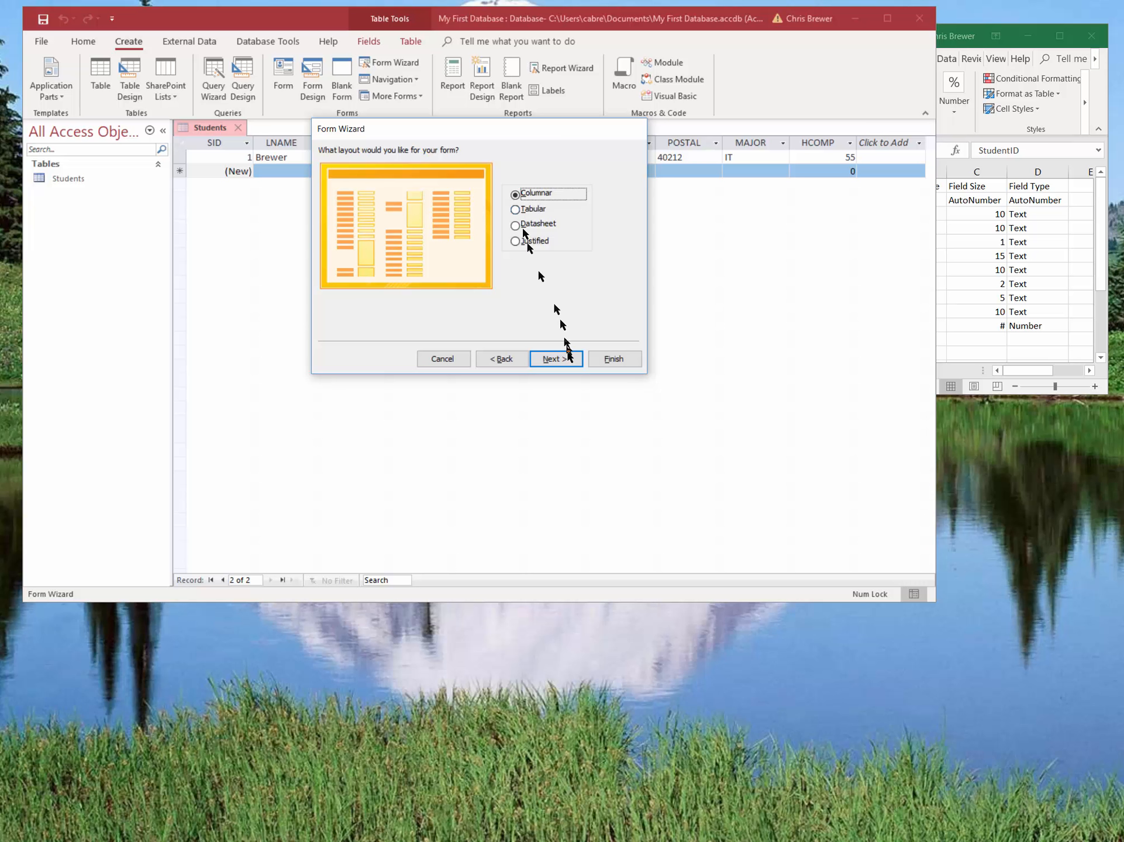
click(556, 359)
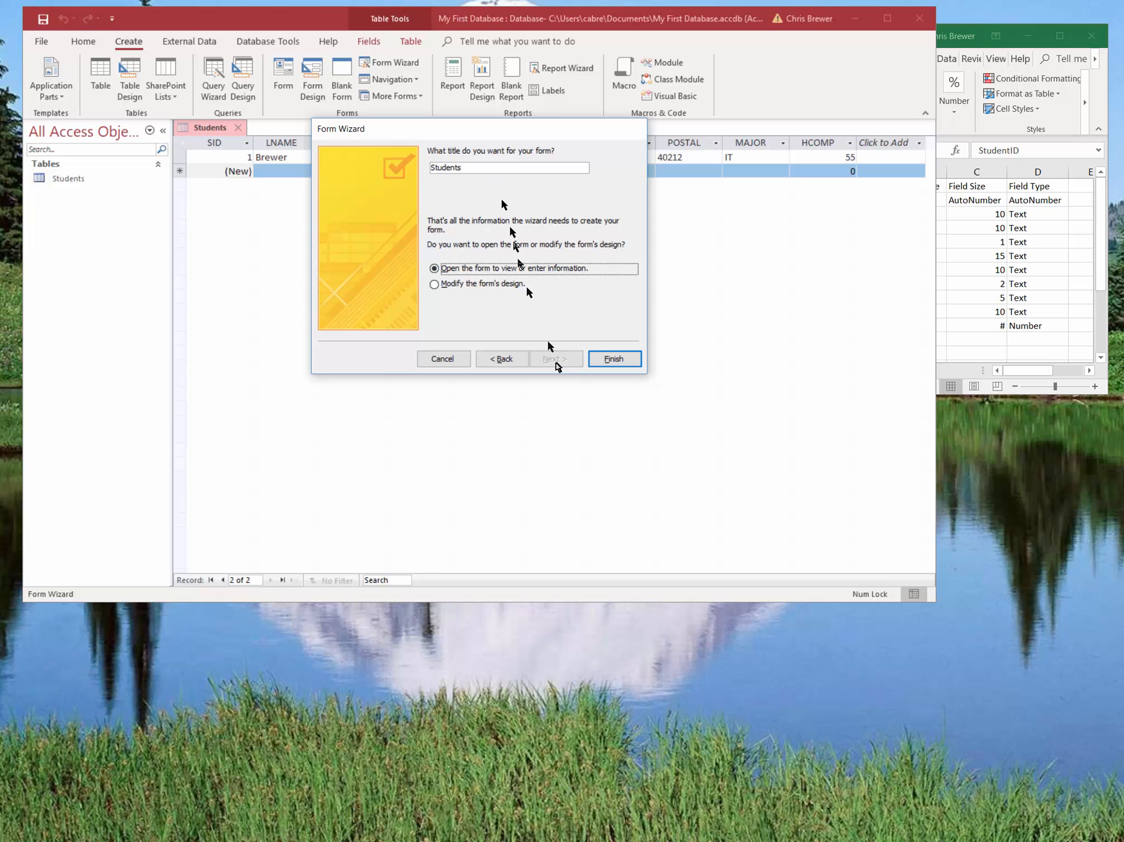
click(498, 168)
text(Fo)
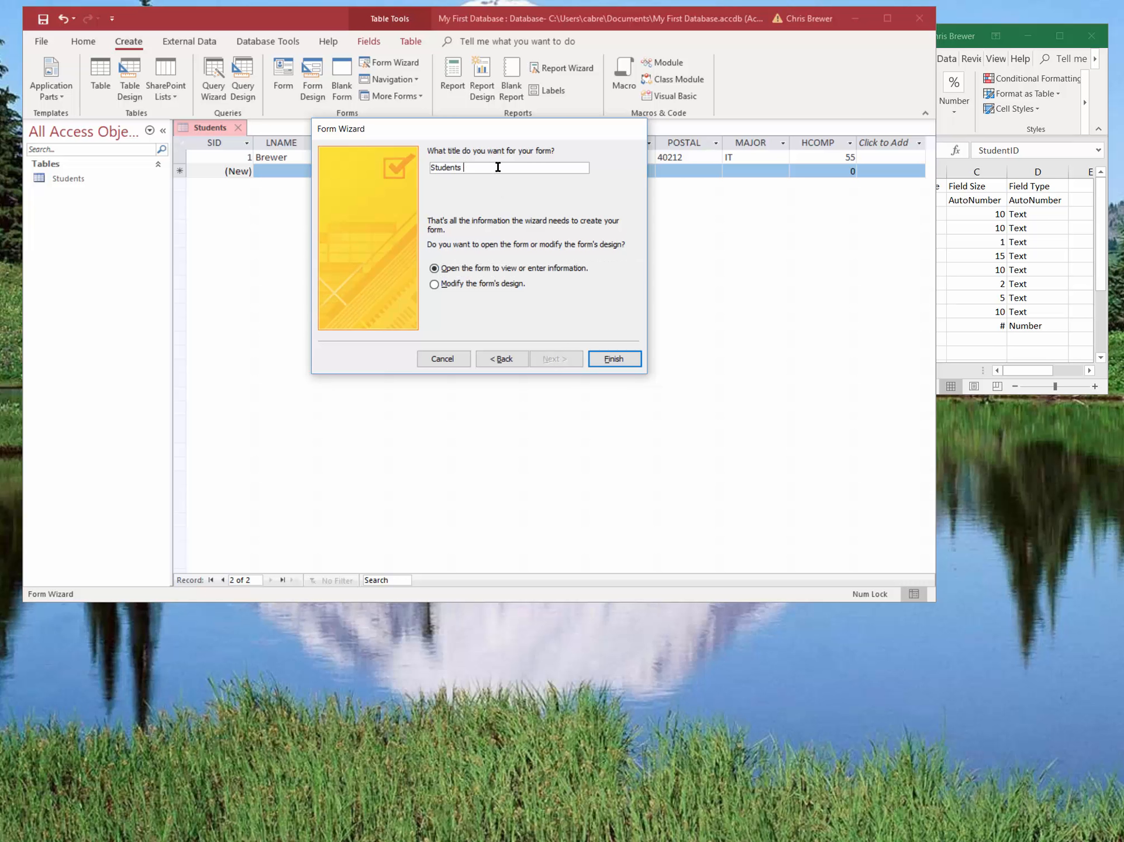
text(rm)
click(611, 358)
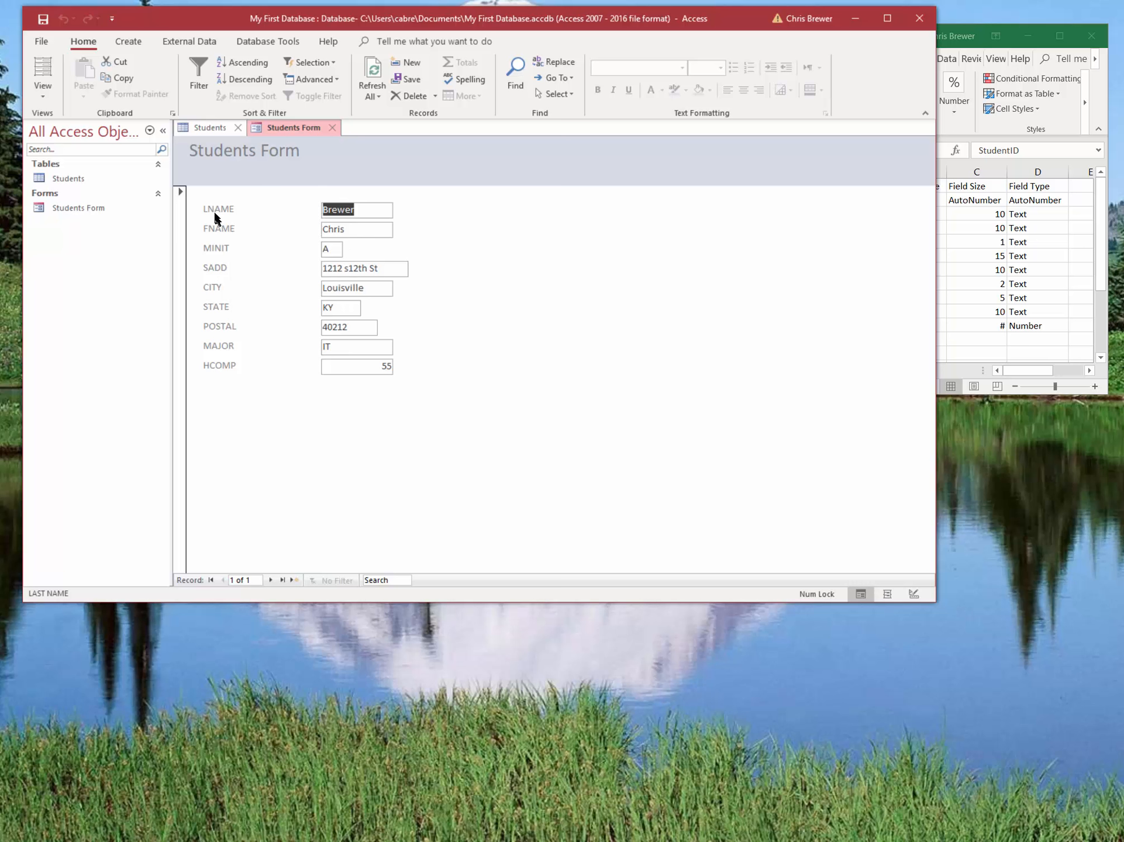
Switch Students Form to Design View and change the LNAME label's text to "Last Name".
click(44, 89)
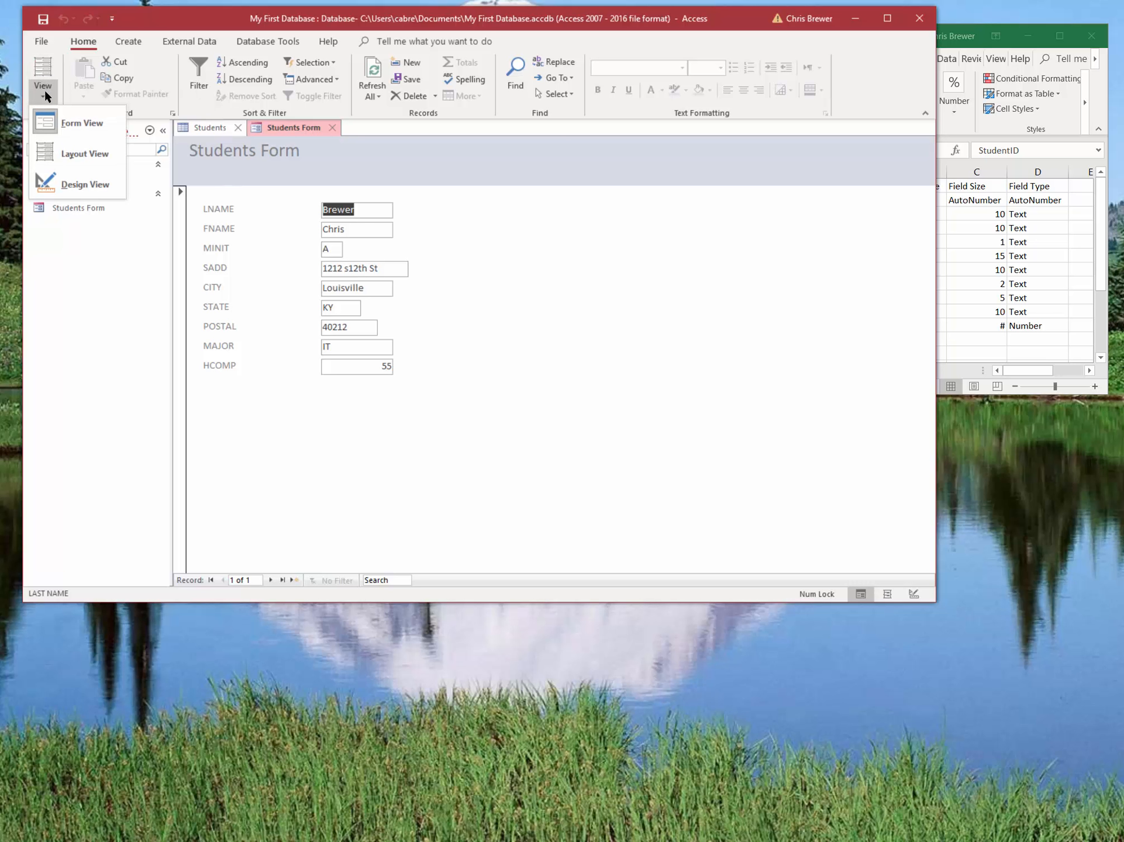
click(94, 191)
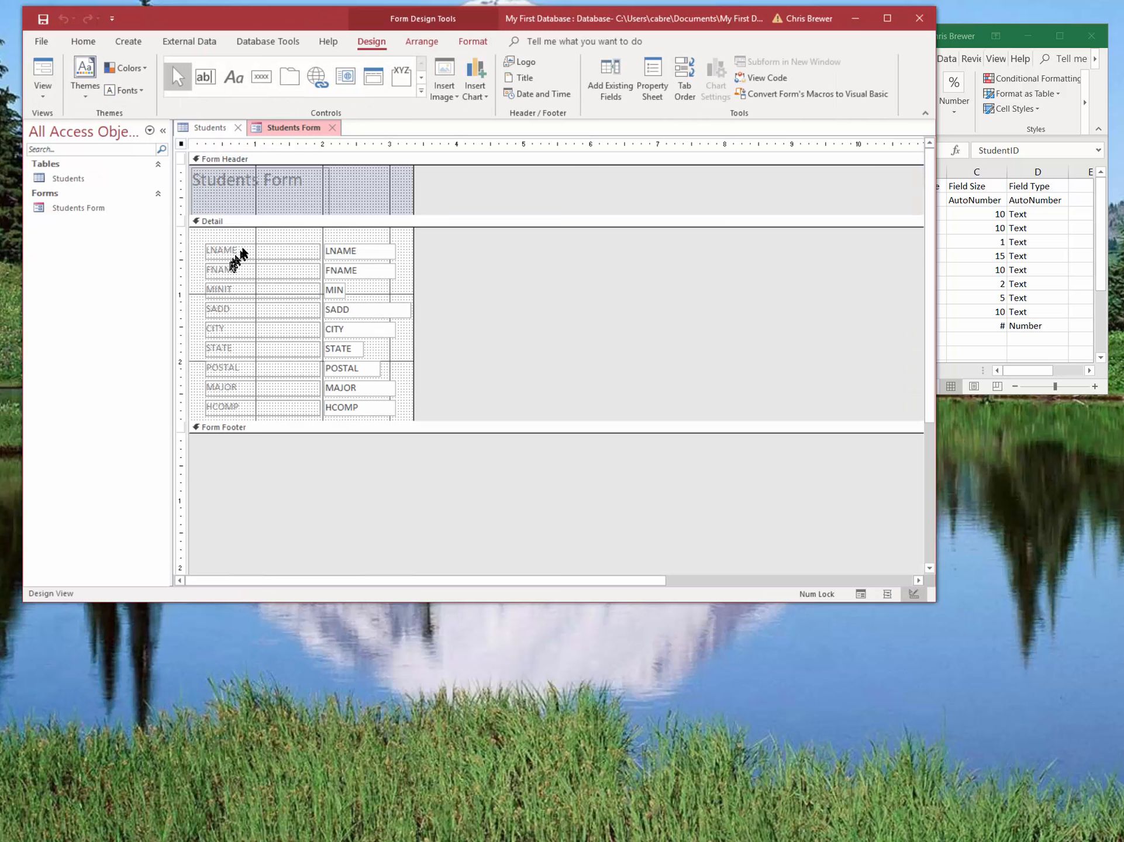
click(243, 251)
drag(241, 251, 205, 251)
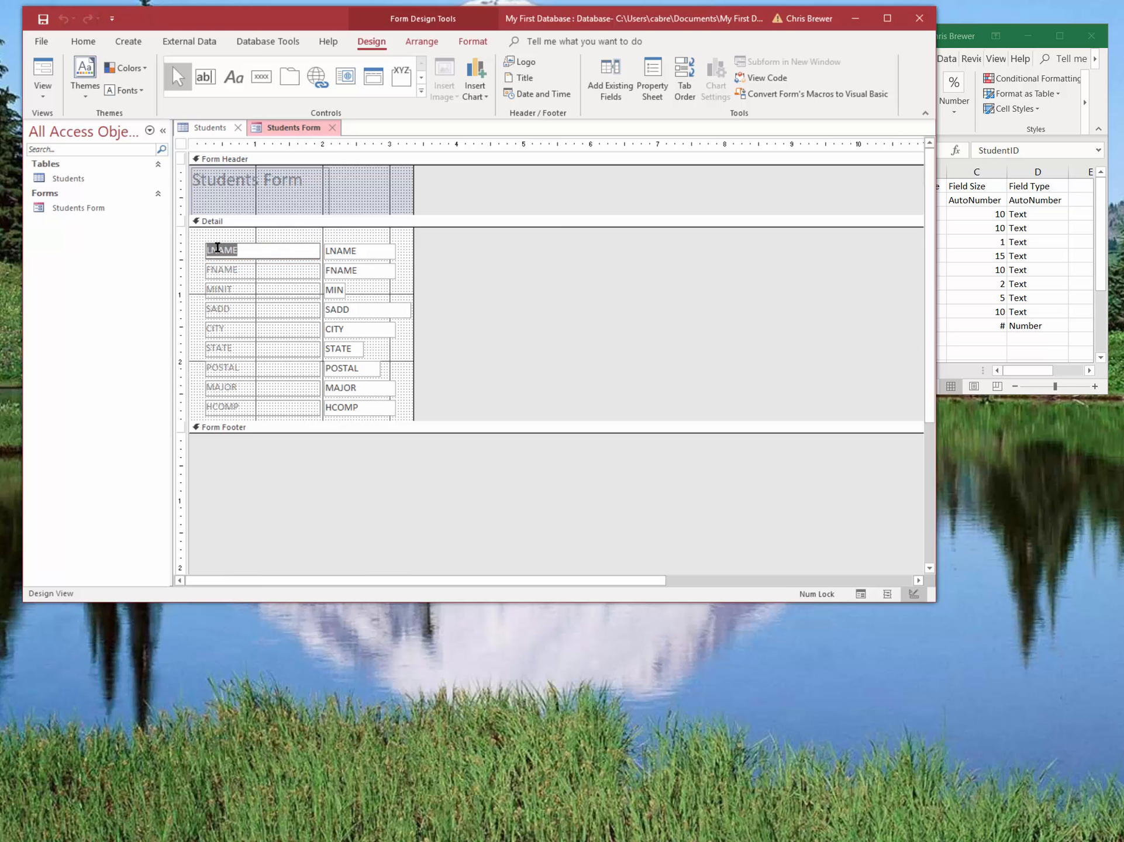
text(Last Name)
Change the FNAME label's text to "First Name" and return the form to Form View.
click(245, 272)
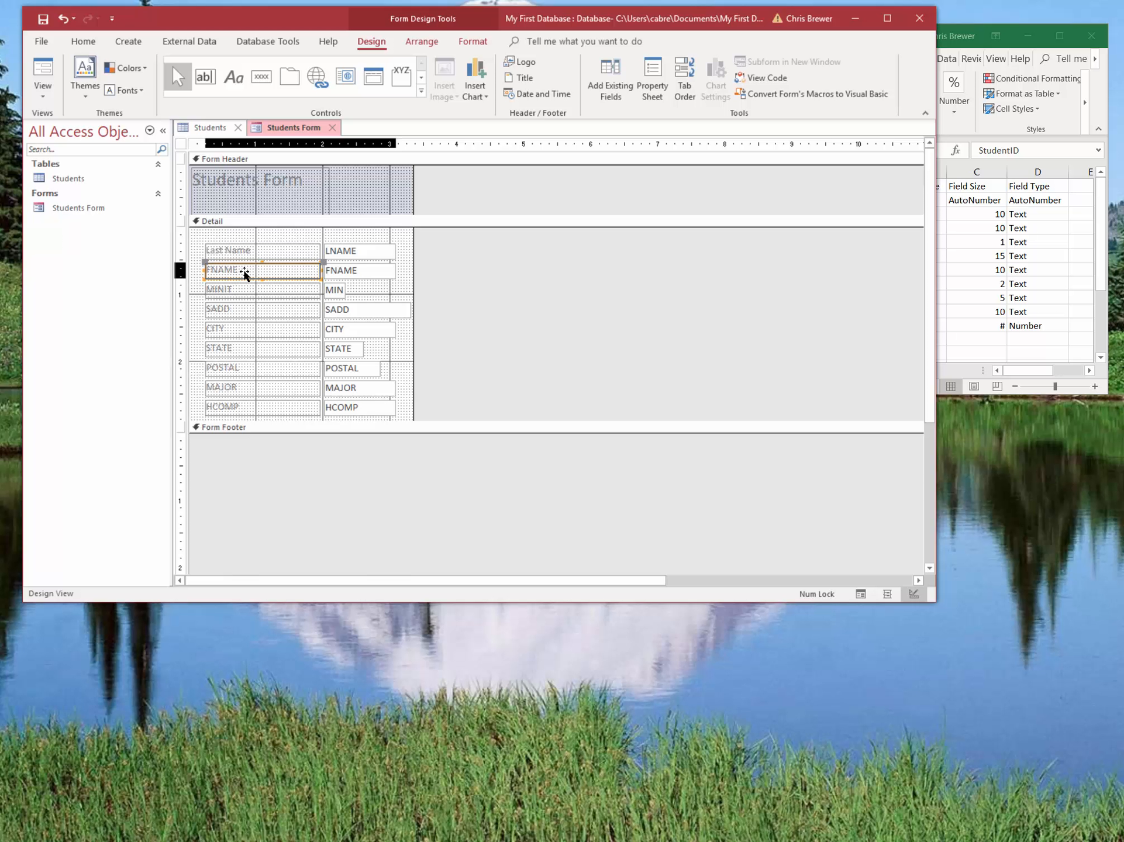
click(244, 273)
drag(246, 268, 174, 269)
text(F)
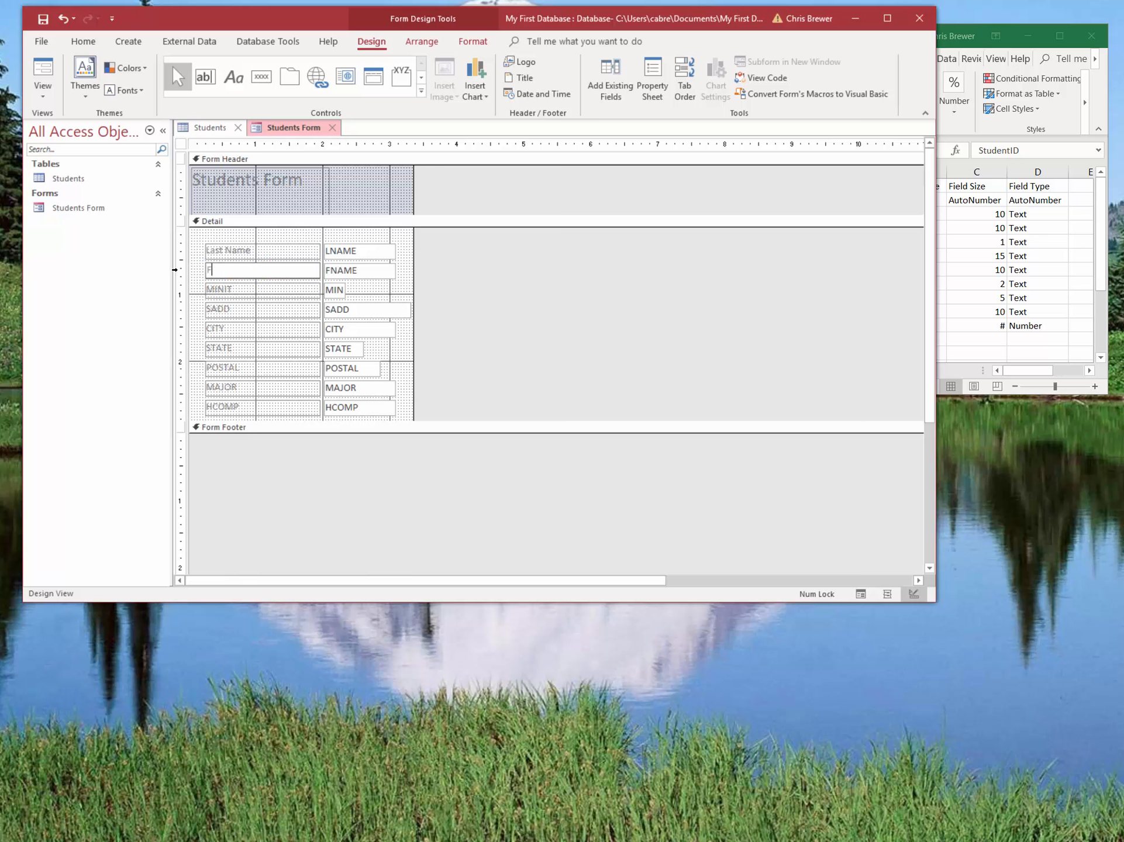
text(irst Name)
click(39, 72)
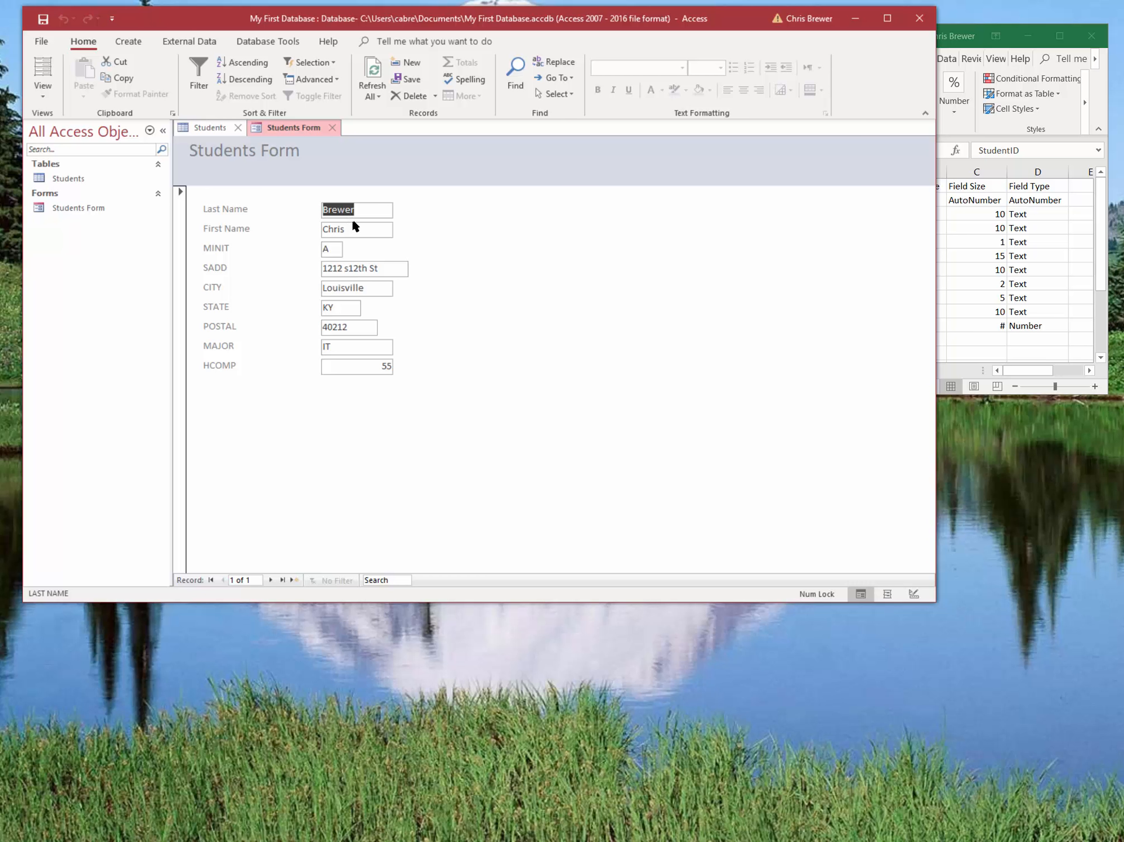
Add a new blank record in Students Form and enter the student's last name, first name and middle initial.
click(293, 580)
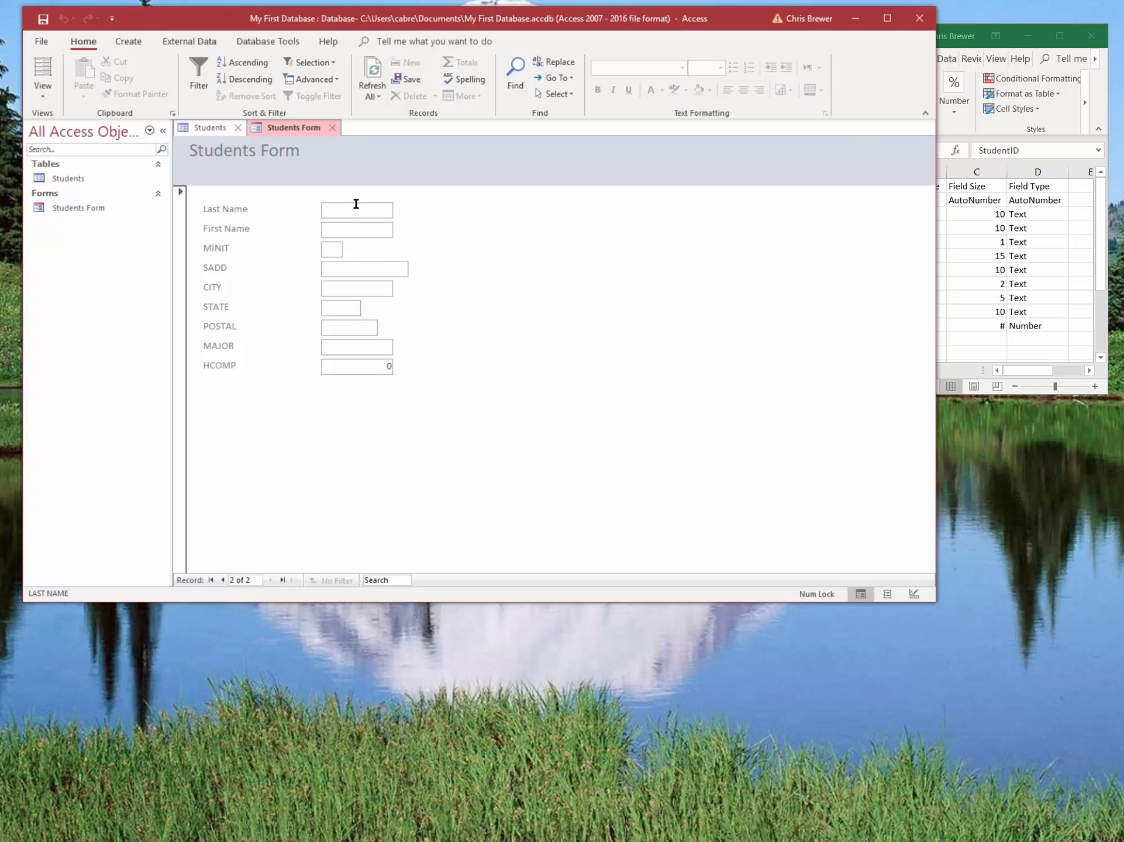
text(Blow)
key(Tab)
text(Joe)
key(Tab)
text(A)
key(Tab)
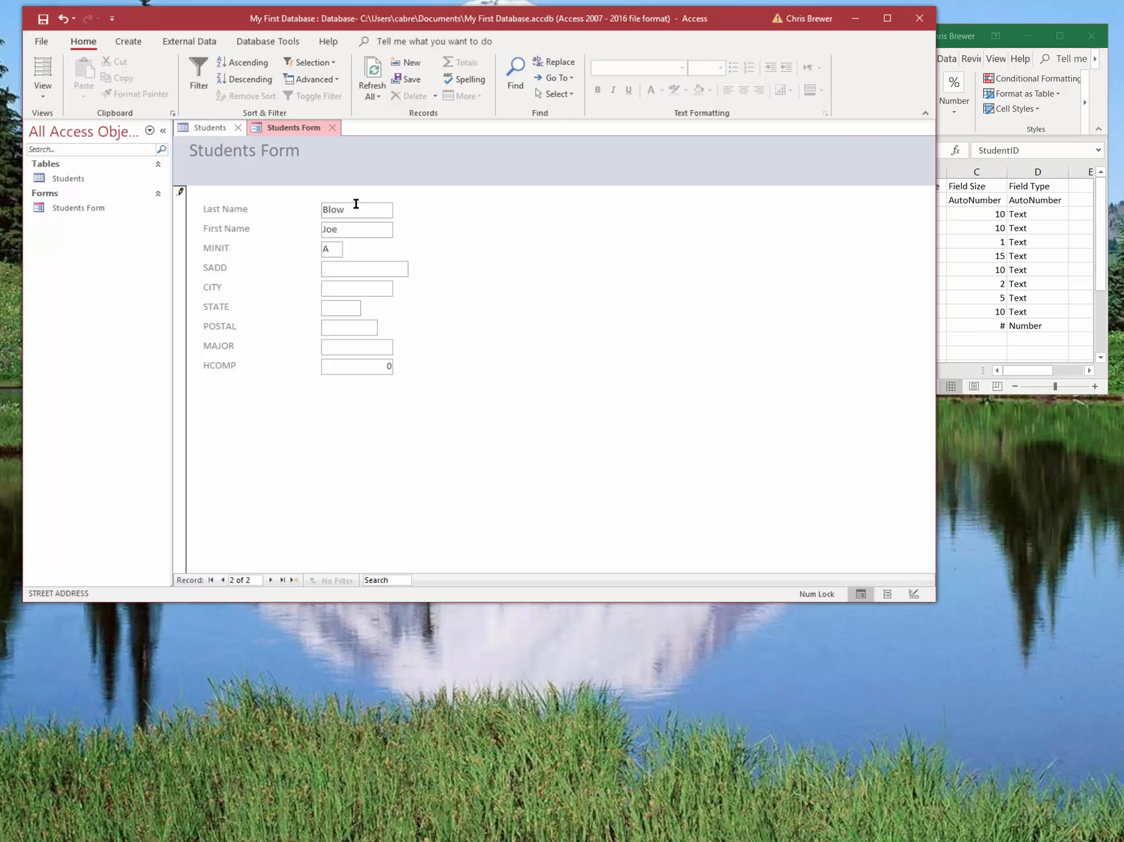
Fill in the new student's street address, city and state.
text(1313 s 13th St)
key(Tab)
text(Louisville)
key(Tab)
text(KY)
key(Tab)
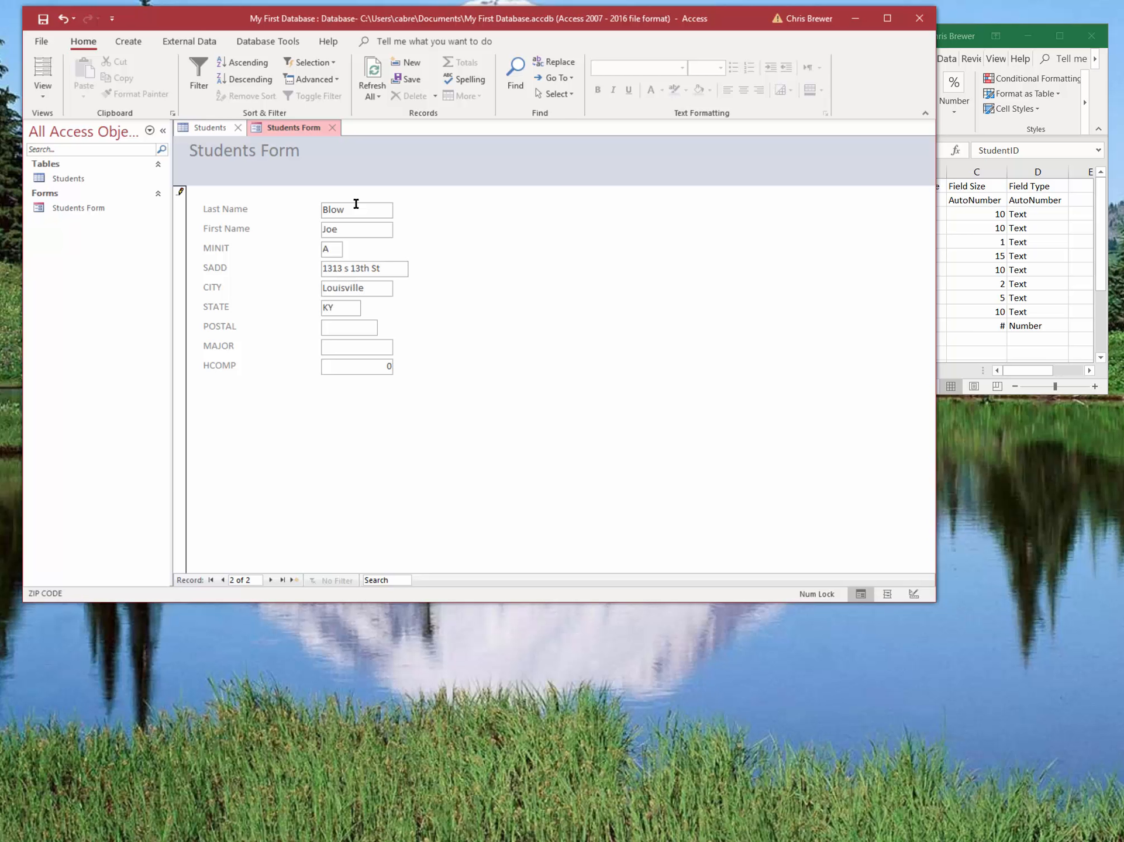
Enter the student's postal code, set MAJOR to Psych and HCOMP to 25, and save the record by moving past it.
text(40213)
key(Tab)
text(Psych)
key(Tab)
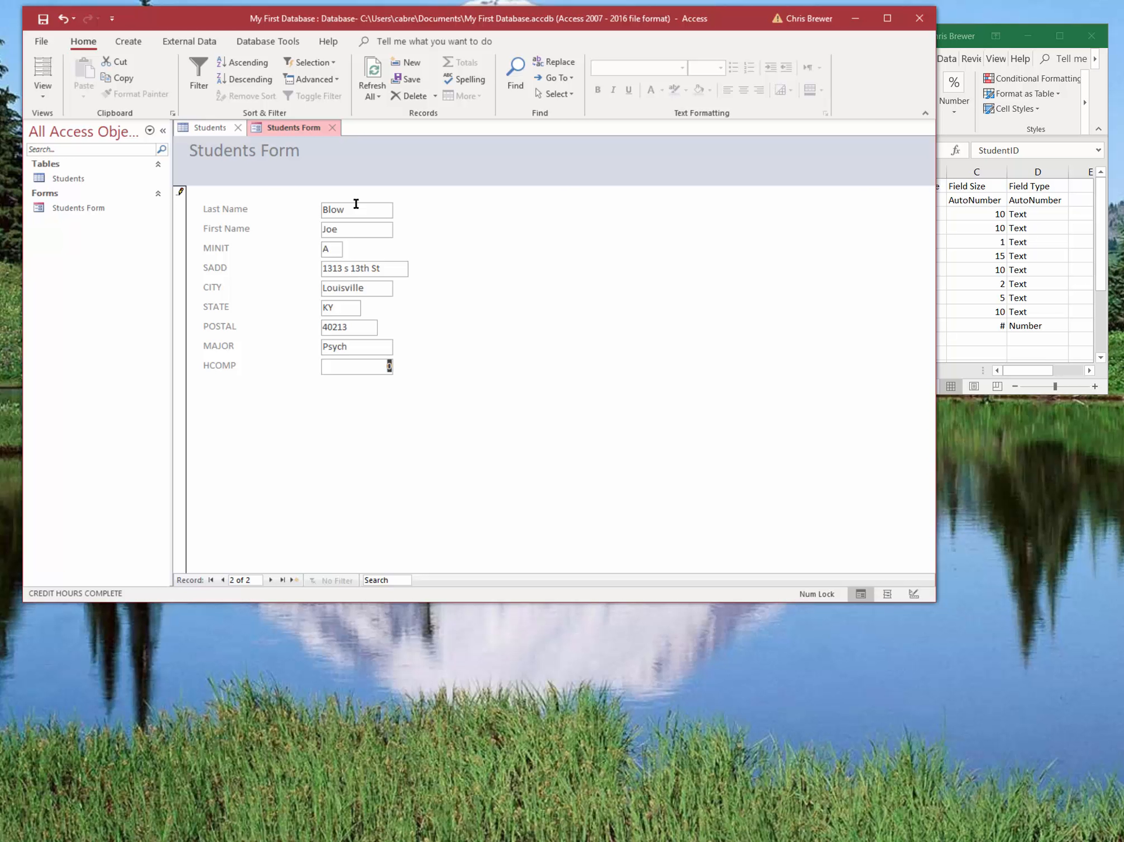
text(25)
key(Tab)
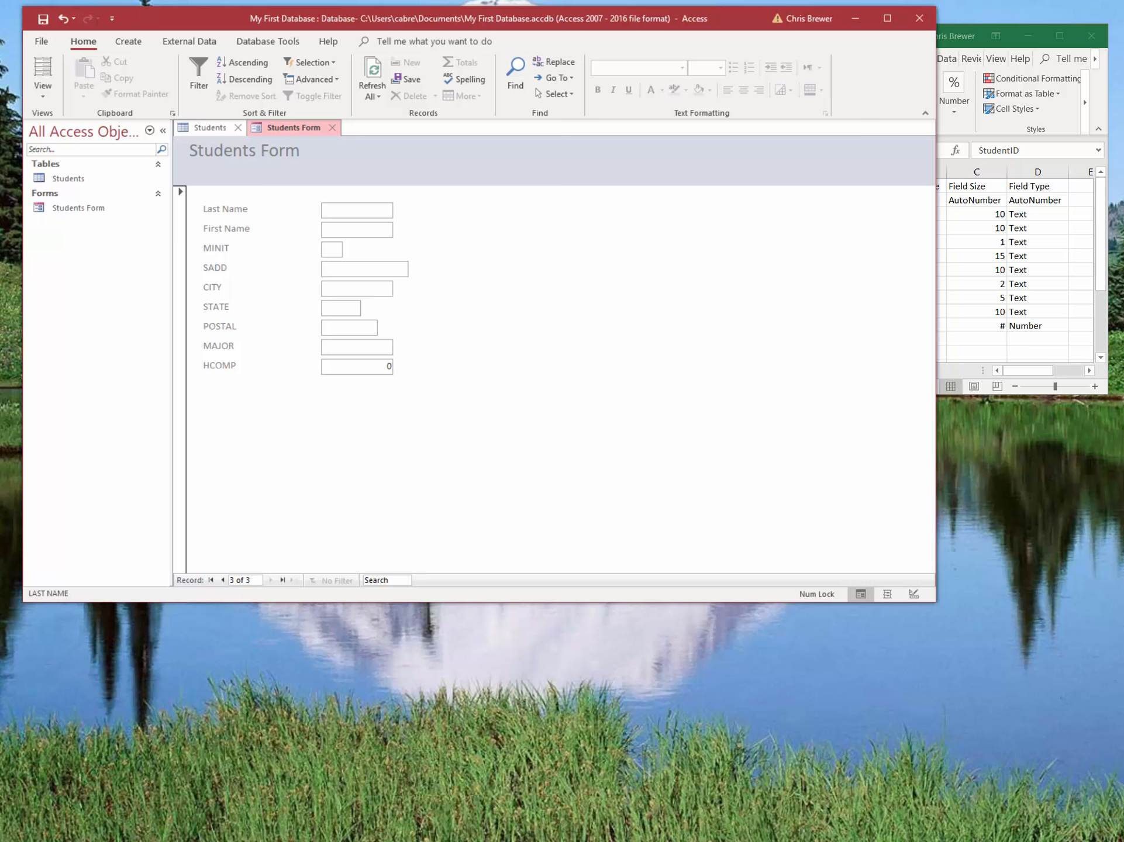
Go to the open Students table and refresh its data to check for the new record.
click(210, 128)
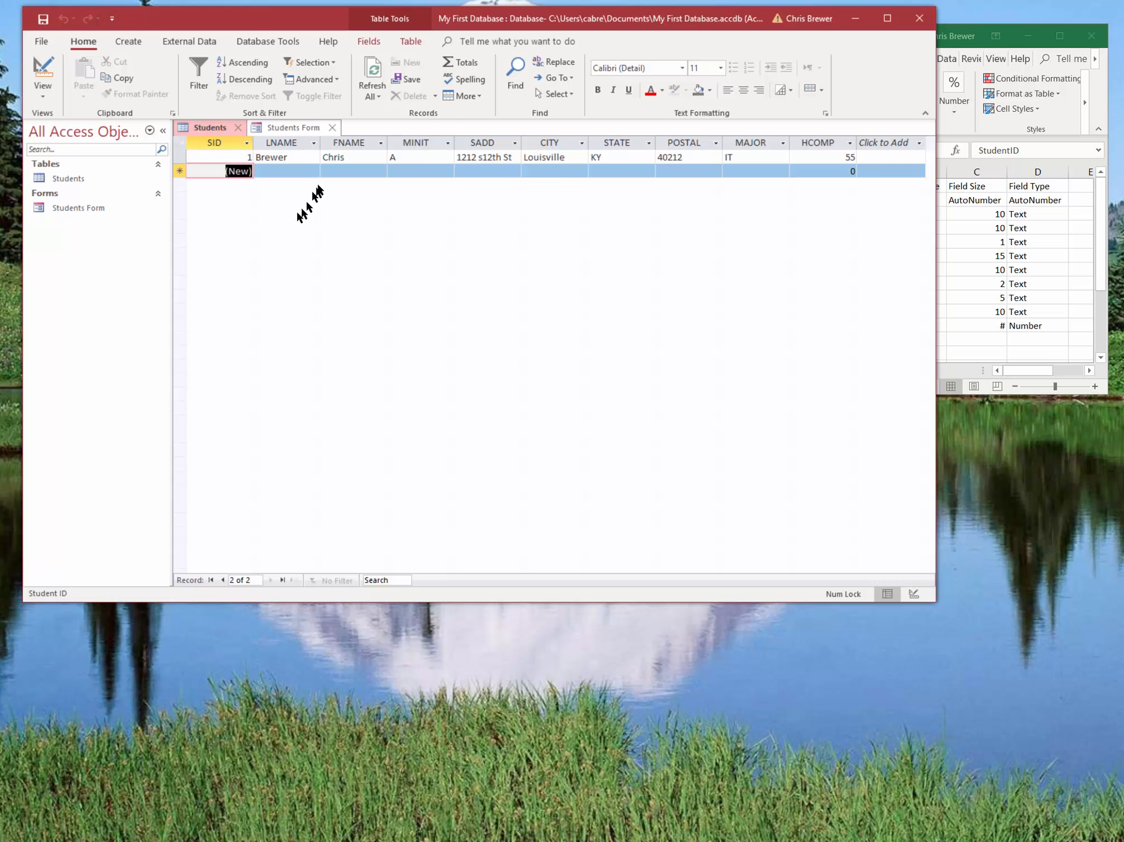
key(F5)
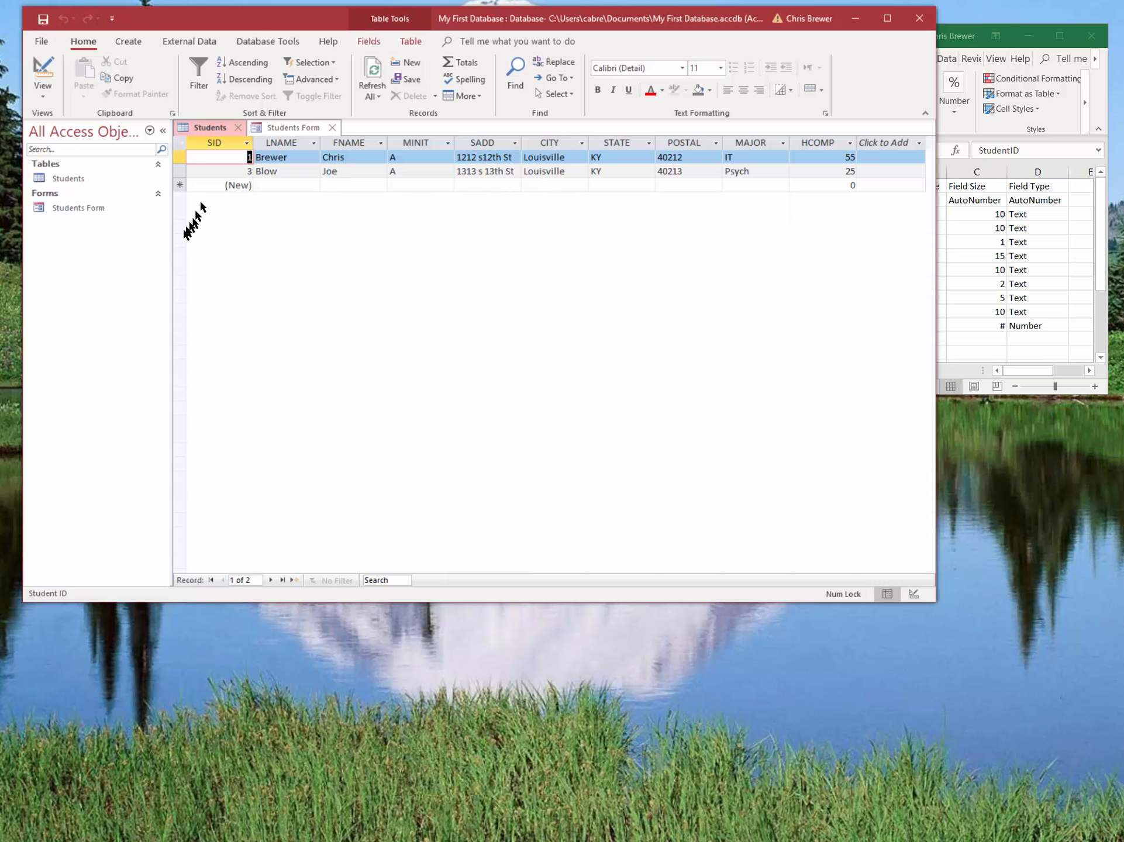
Return to Students Form and browse back to the first record and forward to the second.
click(82, 210)
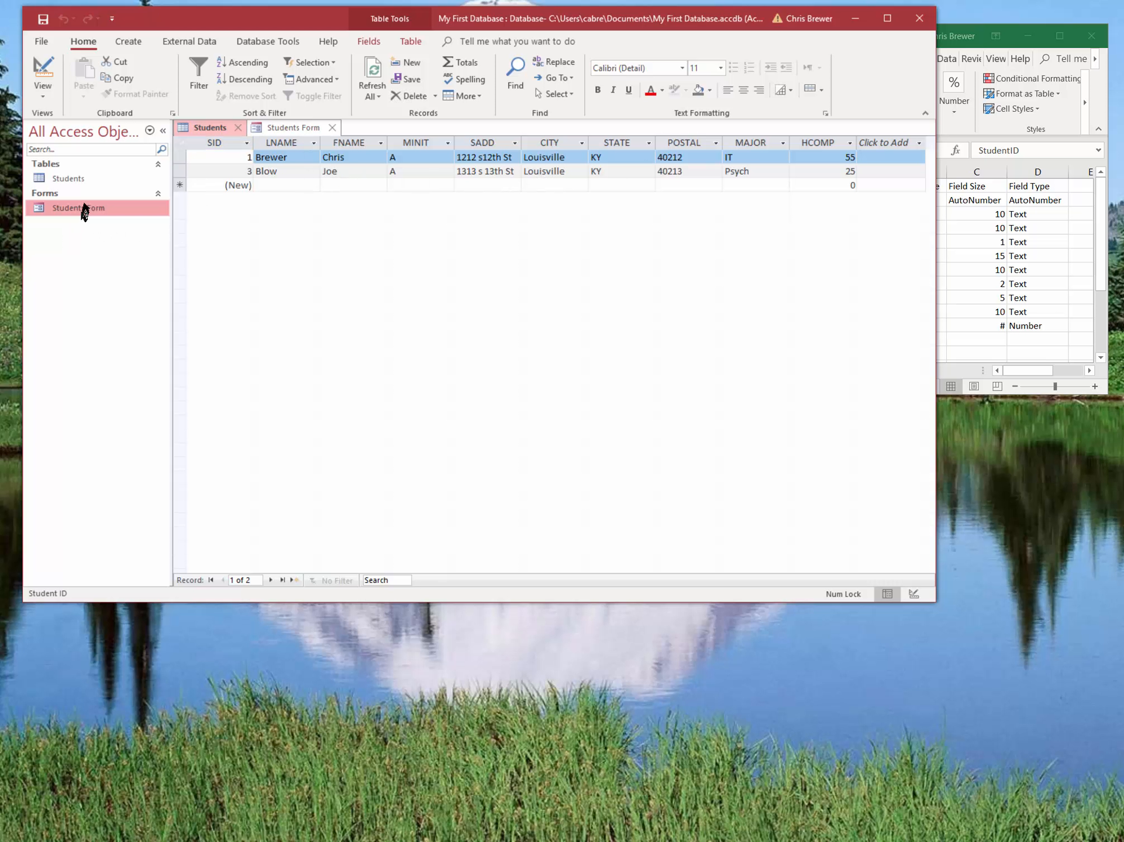
double_click(70, 212)
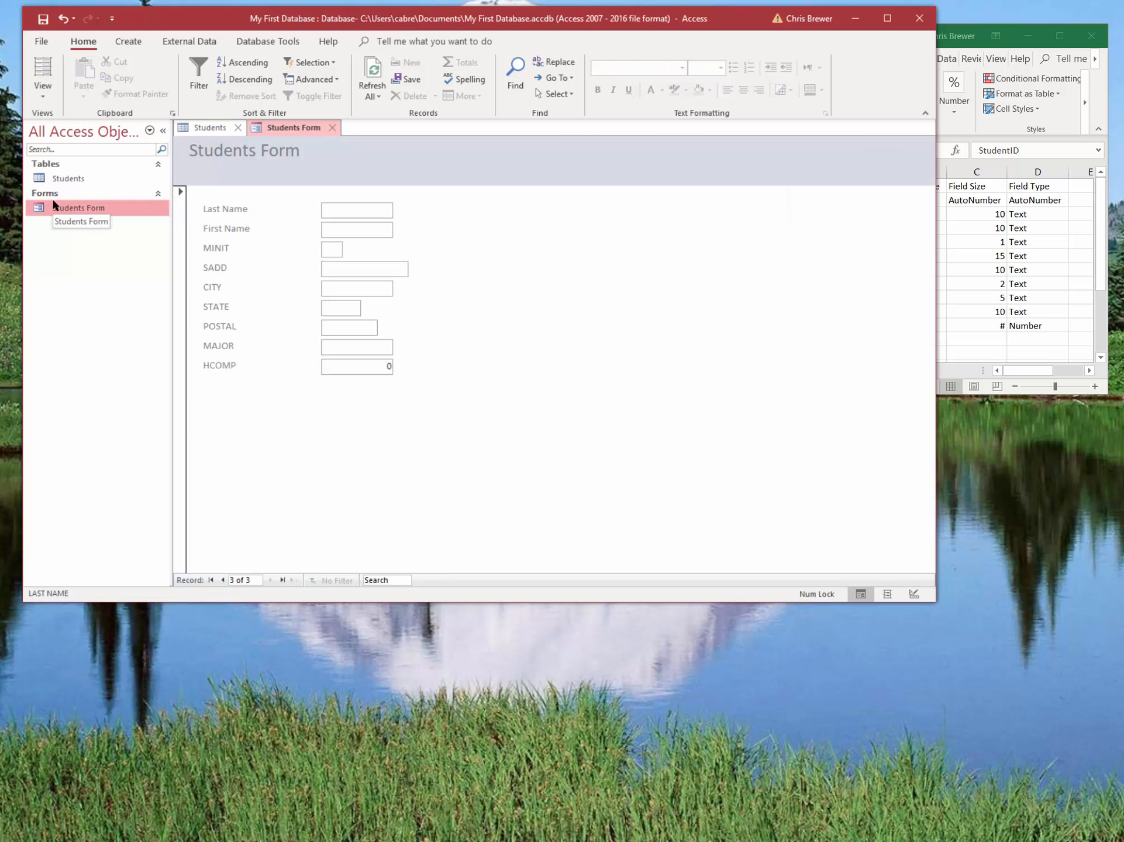
click(223, 579)
click(222, 580)
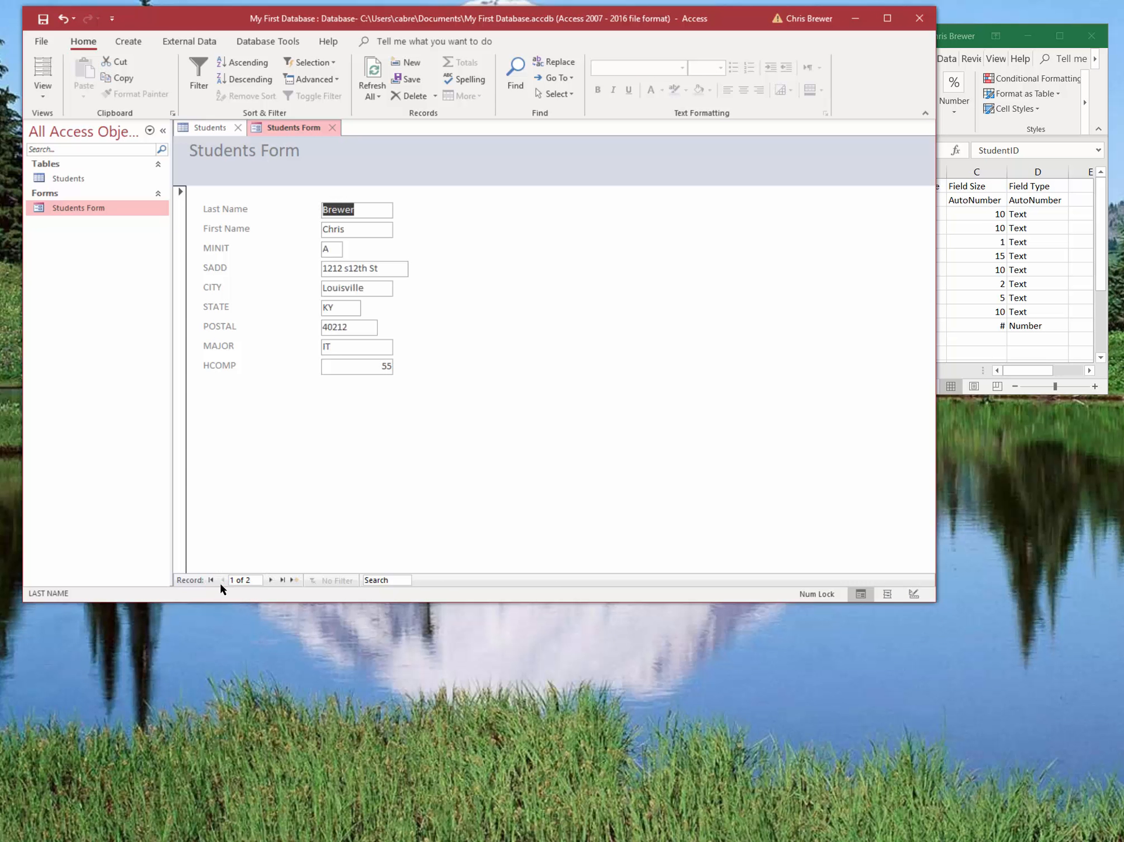
click(271, 579)
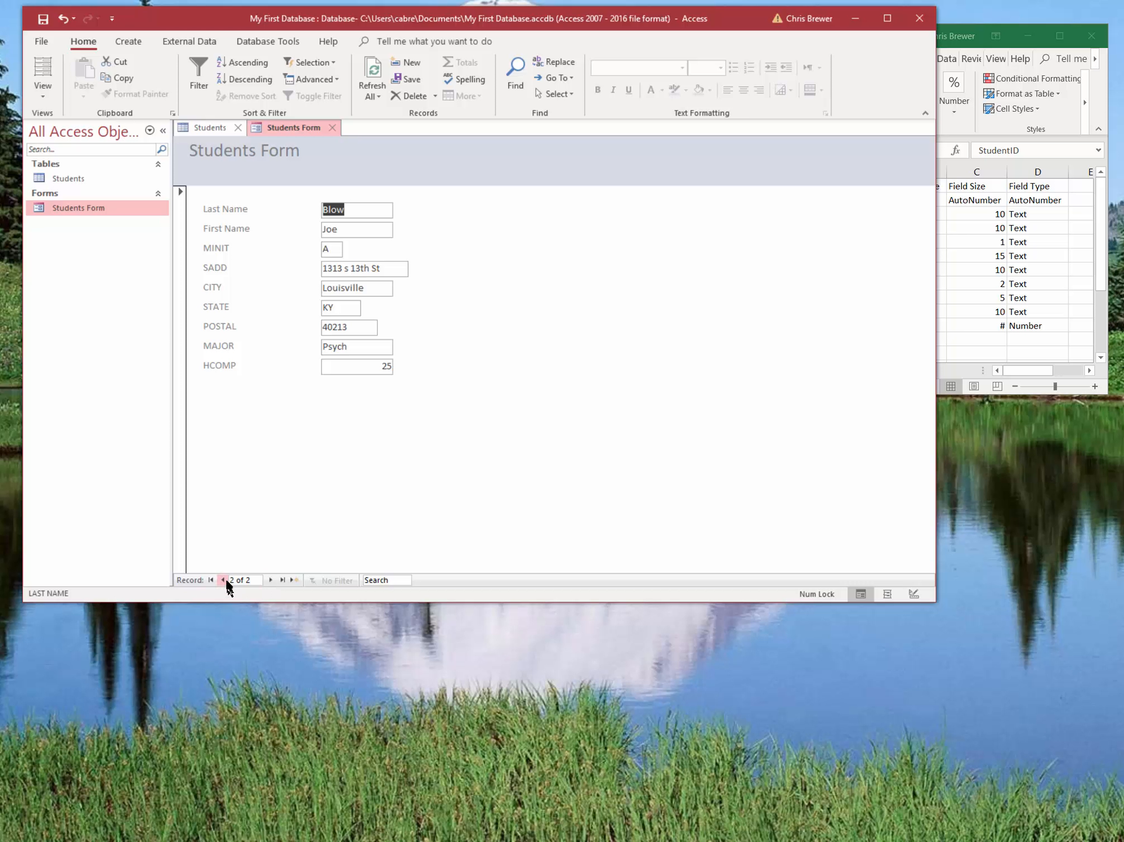